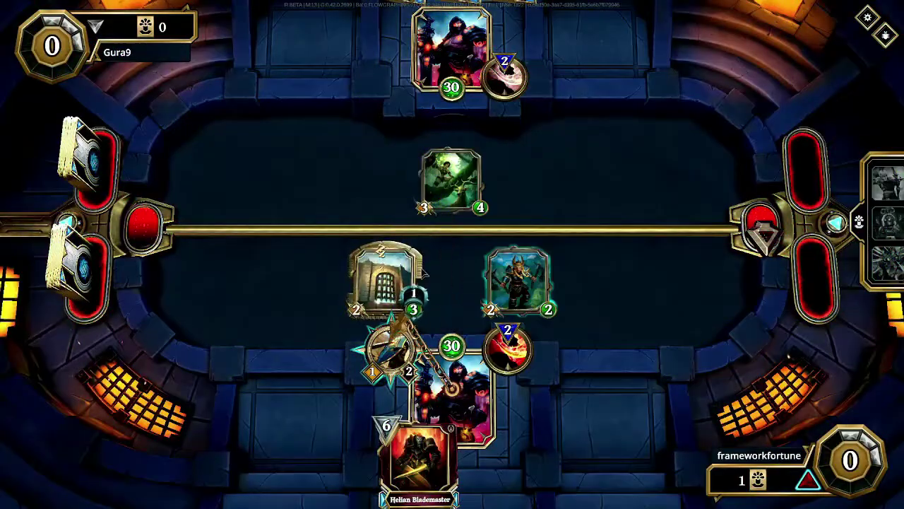
drag(452, 392, 452, 53)
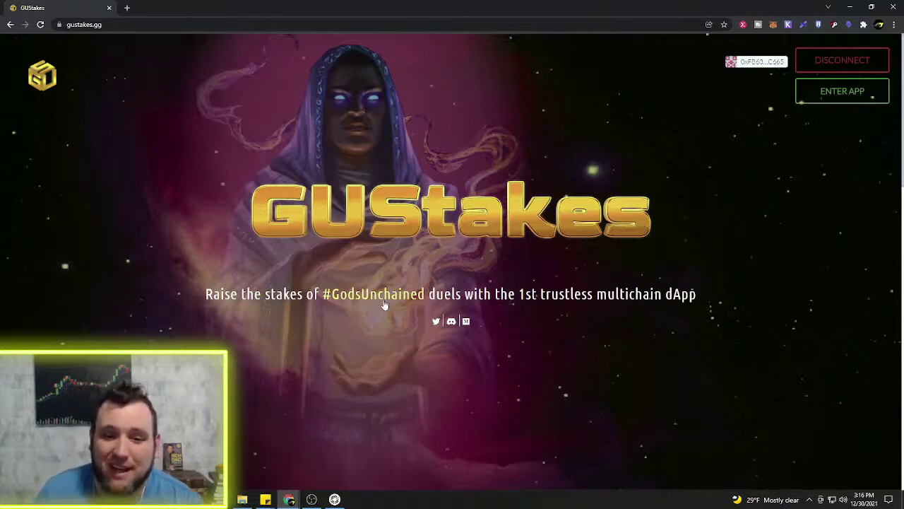
Step: Read the How Does It Work section of the home page, focusing on the account creation and login instructions
drag(518, 294, 562, 335)
click(561, 333)
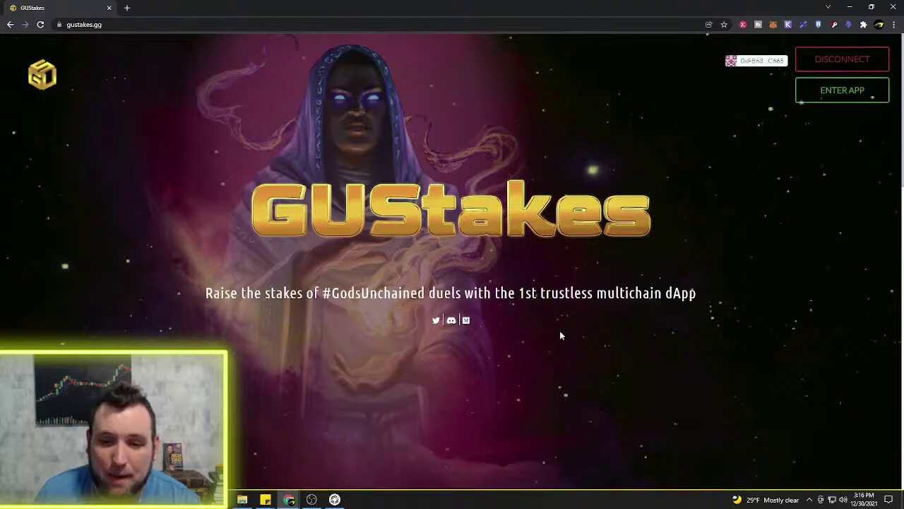
scroll(537, 311, down, 2)
scroll(545, 252, down, 2)
scroll(548, 262, down, 2)
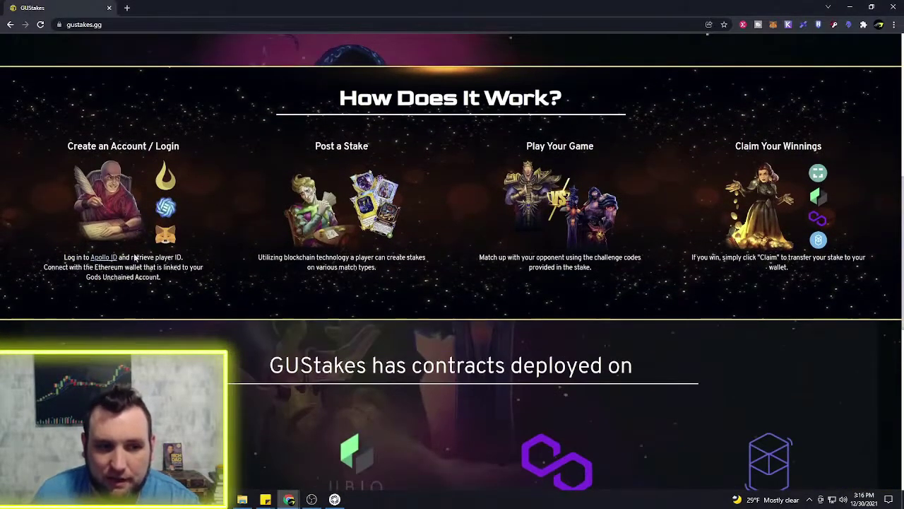
drag(182, 257, 161, 257)
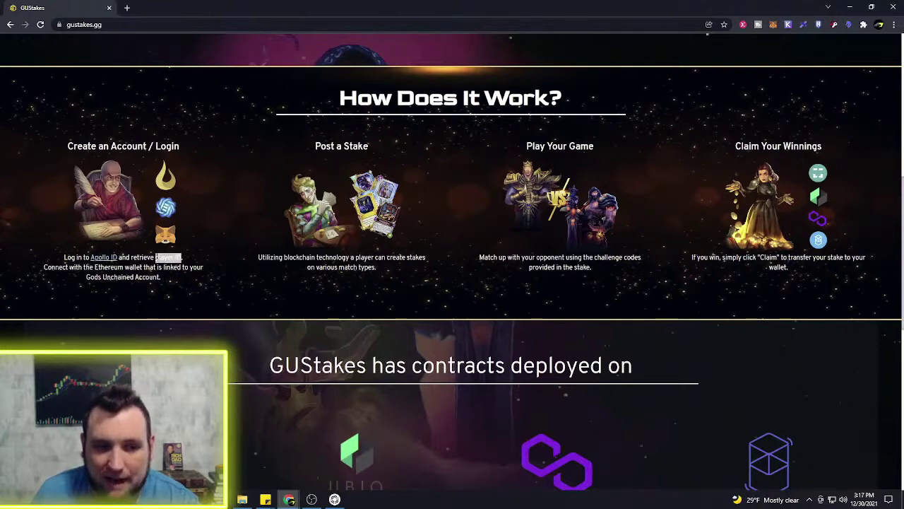
click(170, 282)
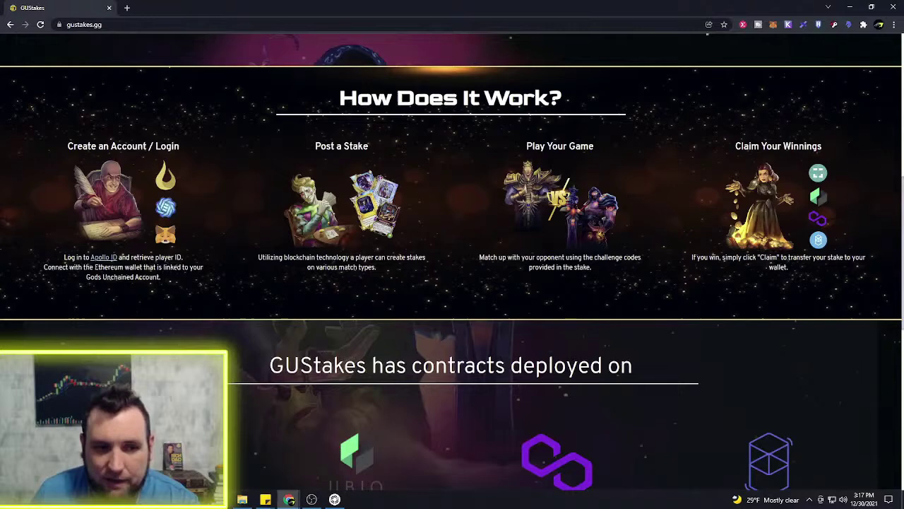
drag(94, 267, 154, 268)
click(187, 282)
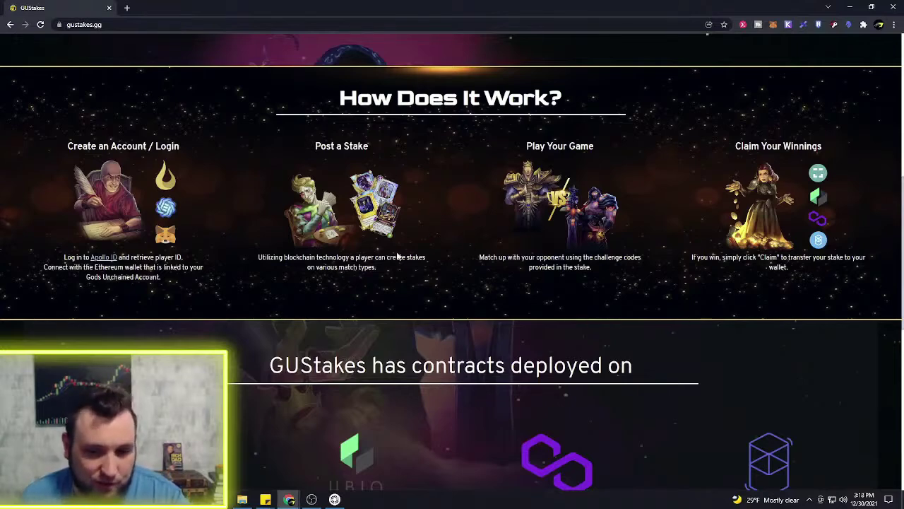
Step: Review the supported blockchains and the buying information for xDai, Ubiq, Matic and Fantom on the home page
scroll(443, 212, down, 3)
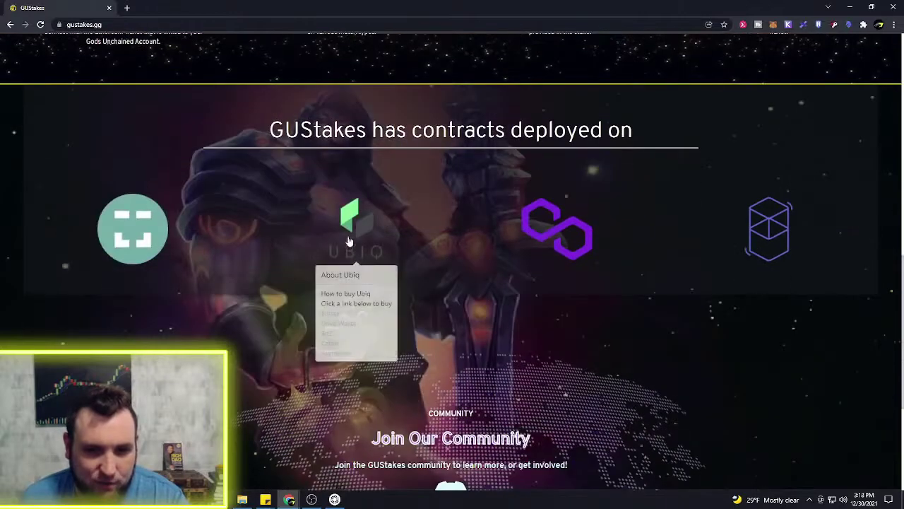
scroll(466, 197, down, 1)
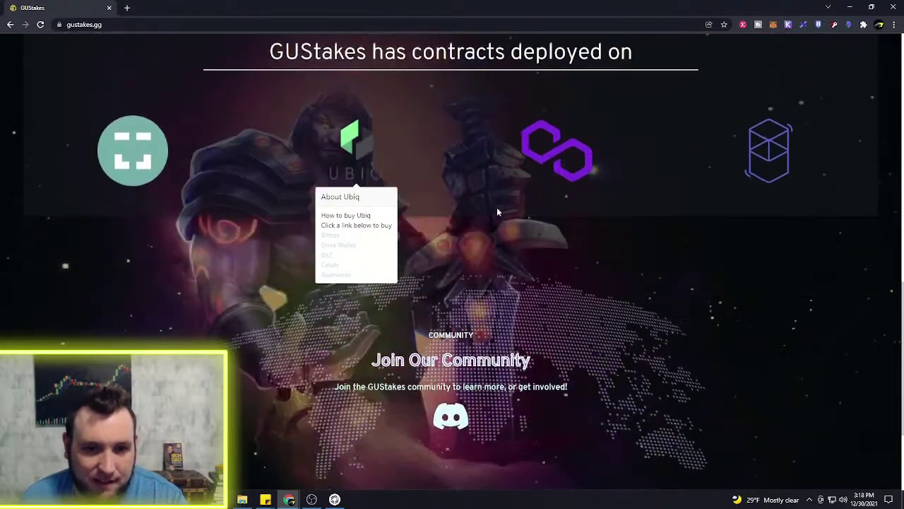
mouse_move(136, 154)
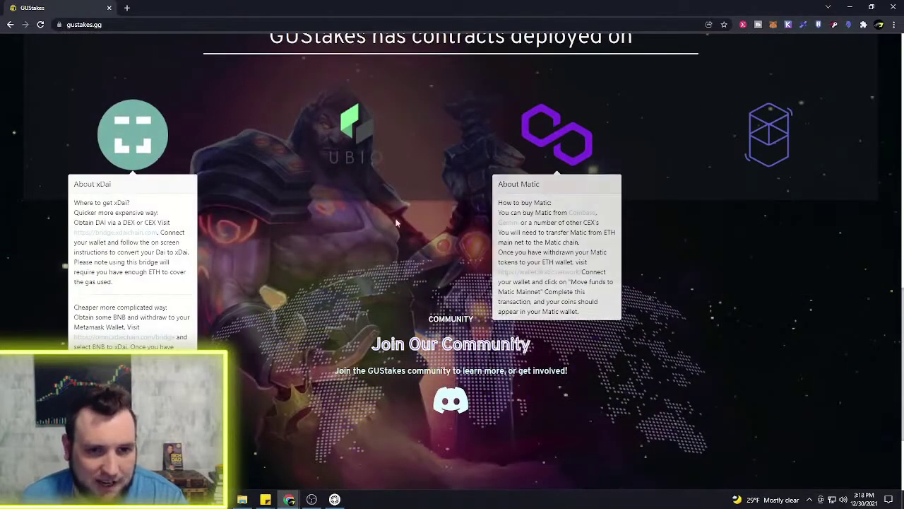
mouse_move(369, 157)
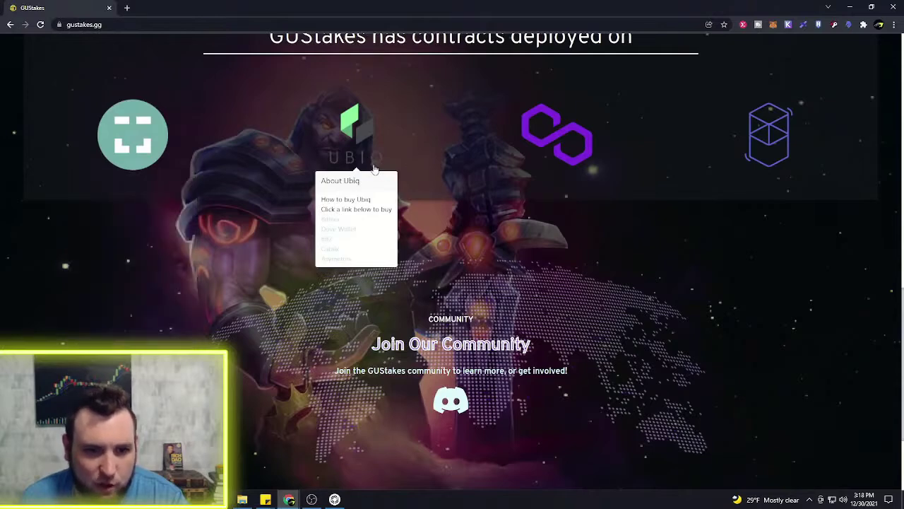
mouse_move(548, 162)
mouse_move(772, 152)
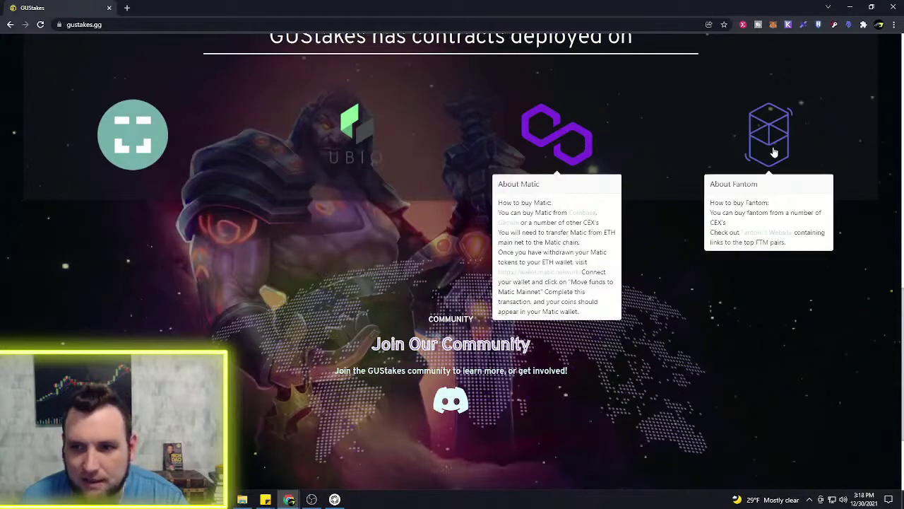
scroll(585, 330, down, 2)
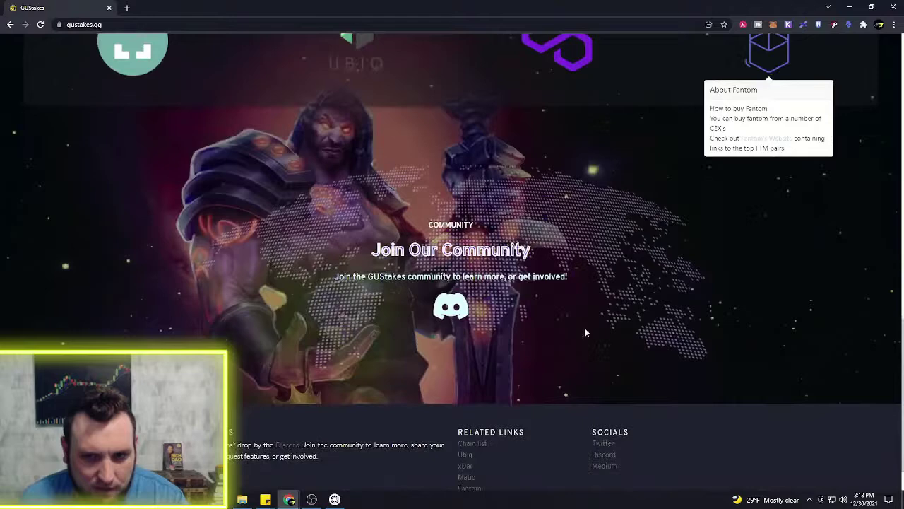
scroll(586, 329, up, 2)
mouse_move(563, 146)
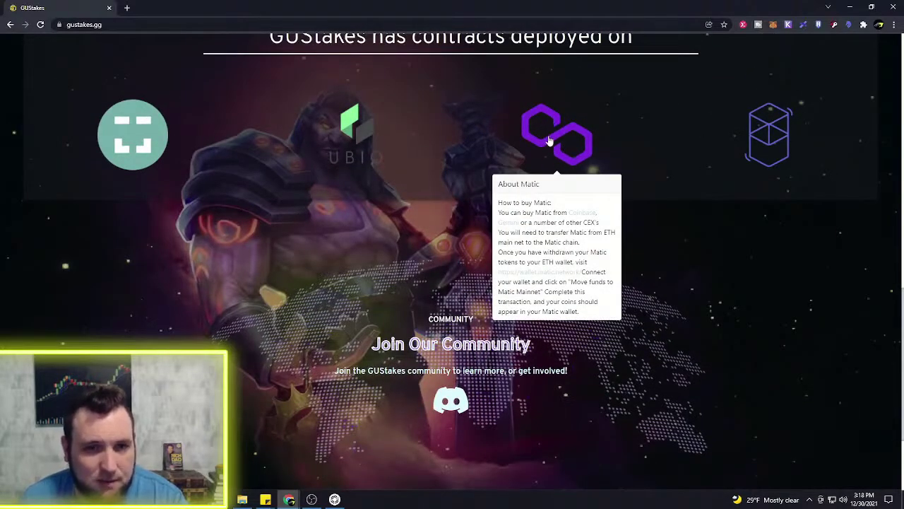
scroll(664, 394, up, 1)
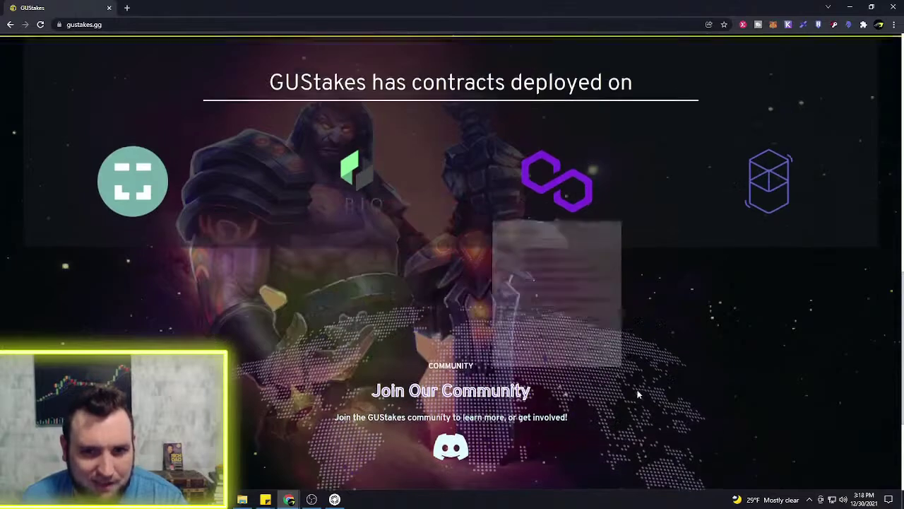
scroll(637, 389, down, 2)
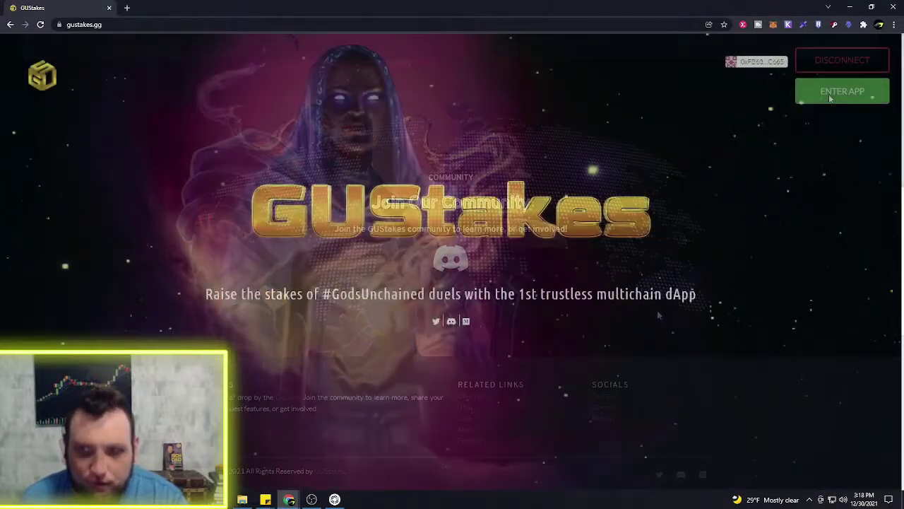
Step: Enter the app on the Matic network and approve the MetaMask request
click(823, 99)
click(469, 272)
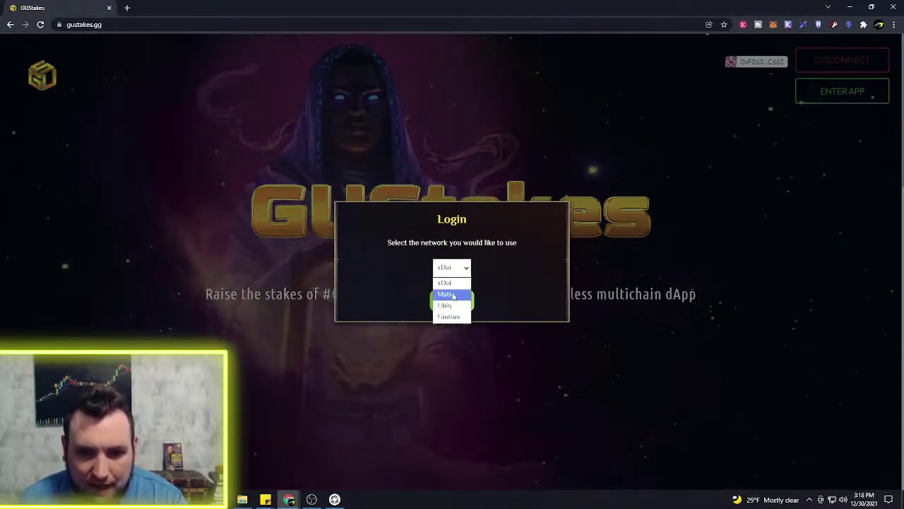
click(453, 294)
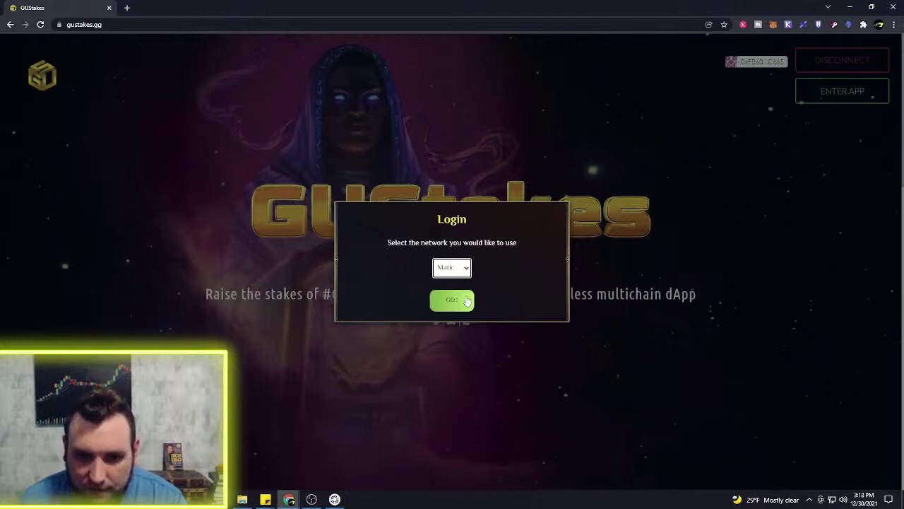
click(466, 300)
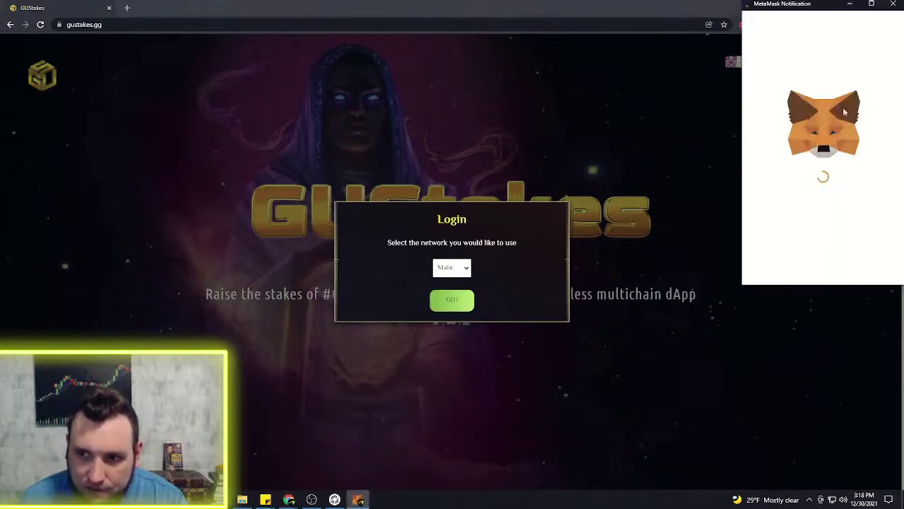
click(858, 260)
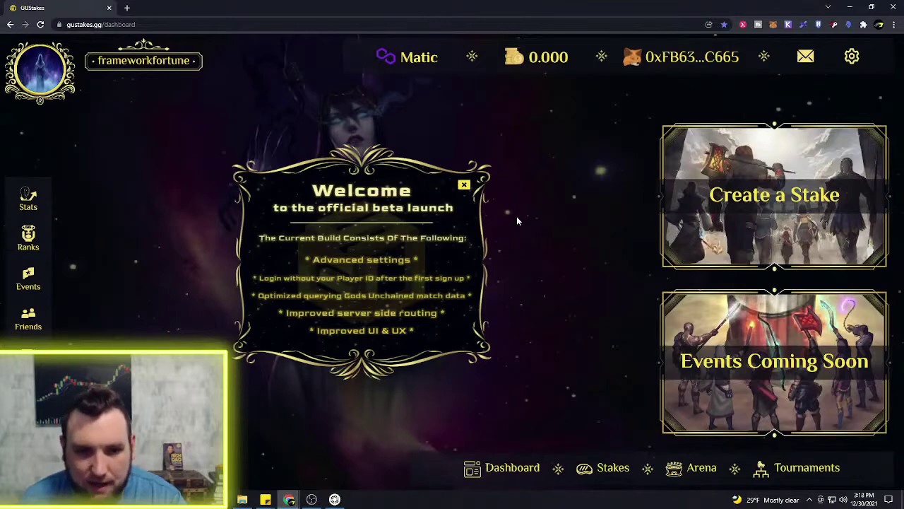
Step: Examine the player's stats, including rank, XP level, rating and the win and loss charts, and close the overview
click(29, 203)
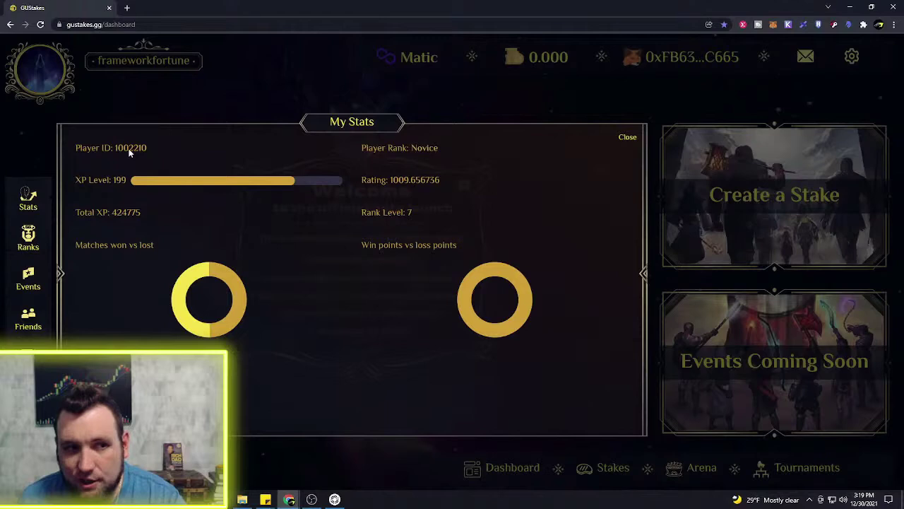
click(149, 203)
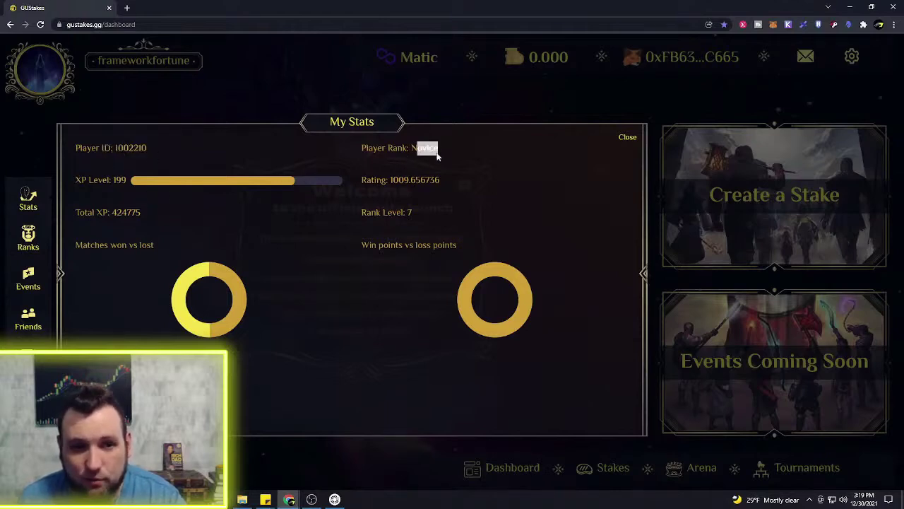
double_click(120, 180)
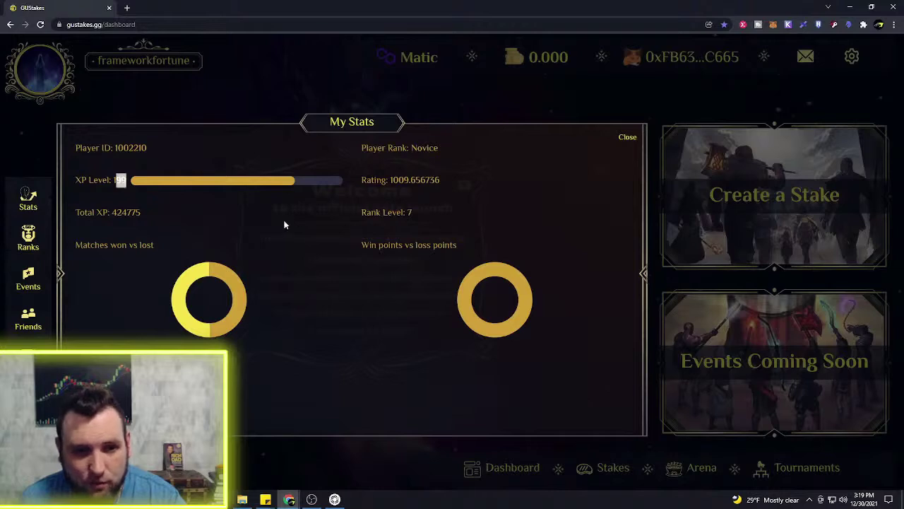
drag(393, 180, 450, 180)
click(397, 236)
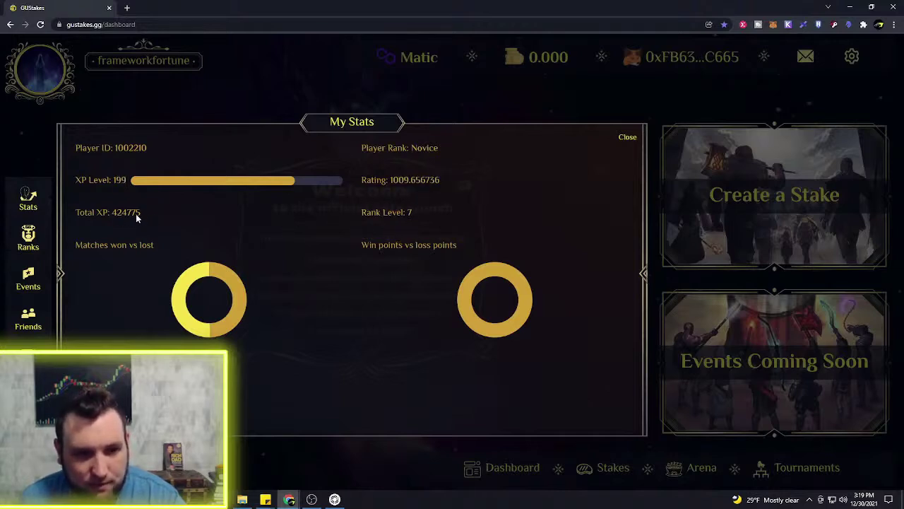
mouse_move(194, 281)
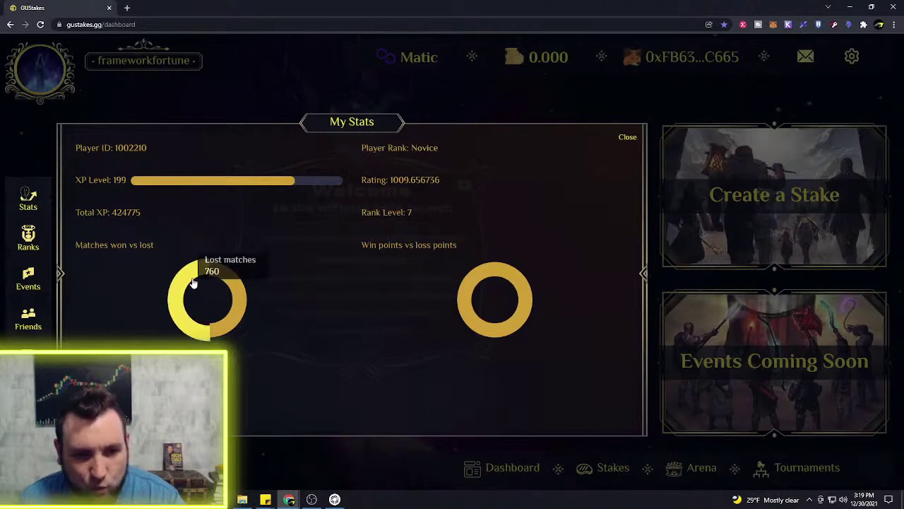
mouse_move(241, 284)
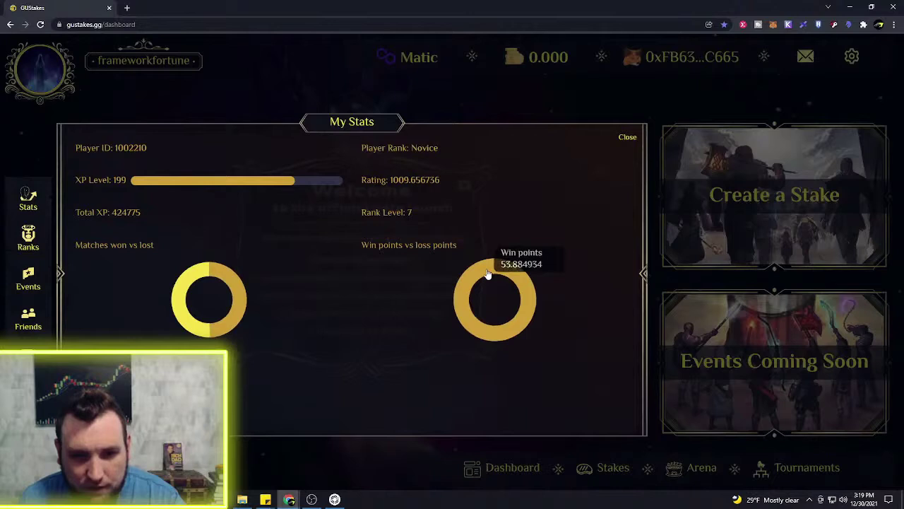
mouse_move(467, 278)
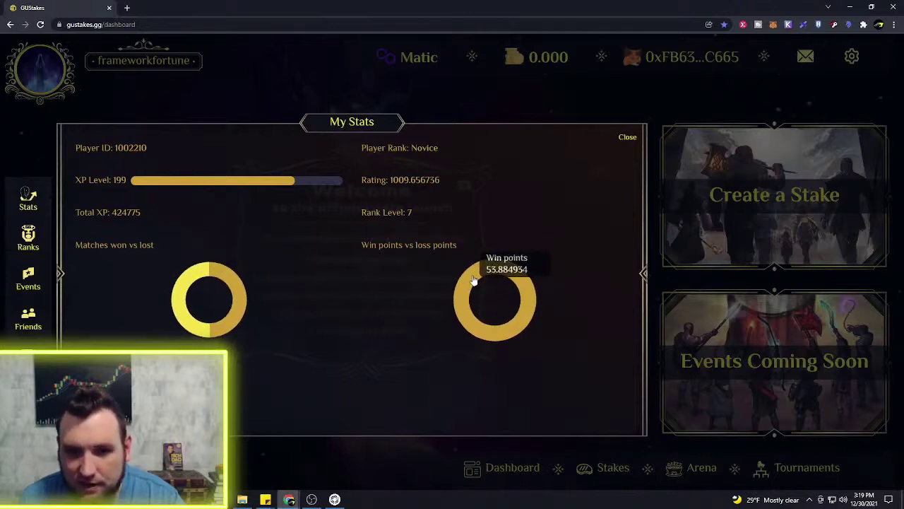
click(627, 138)
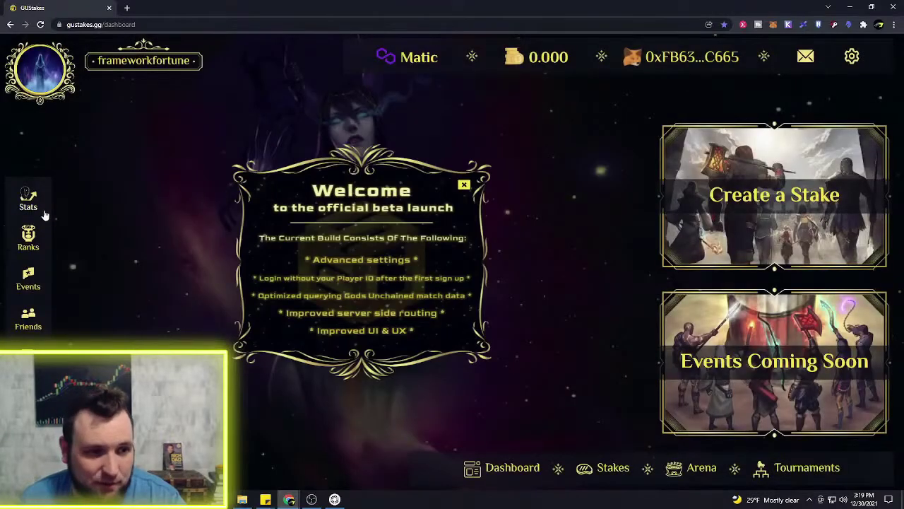
Step: View the Ranks, Events and Friends sections of the dashboard one after another, closing each
click(27, 238)
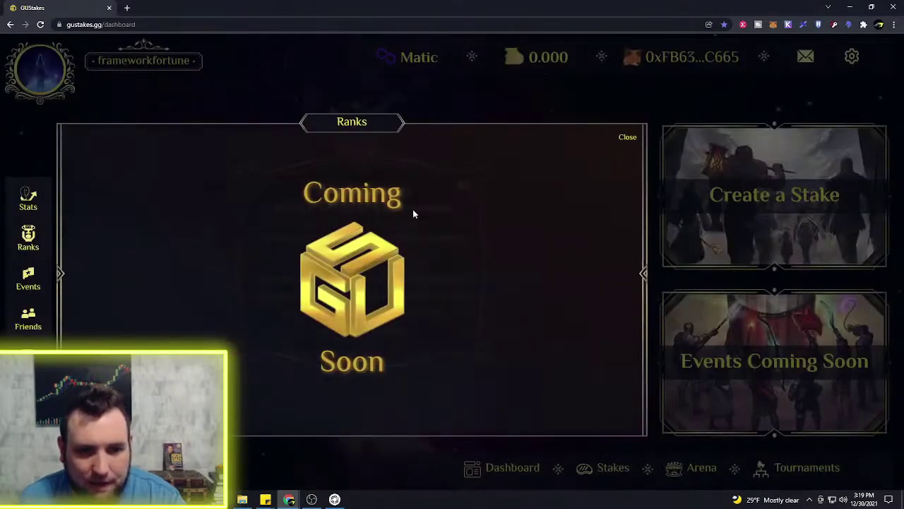
click(630, 137)
click(29, 283)
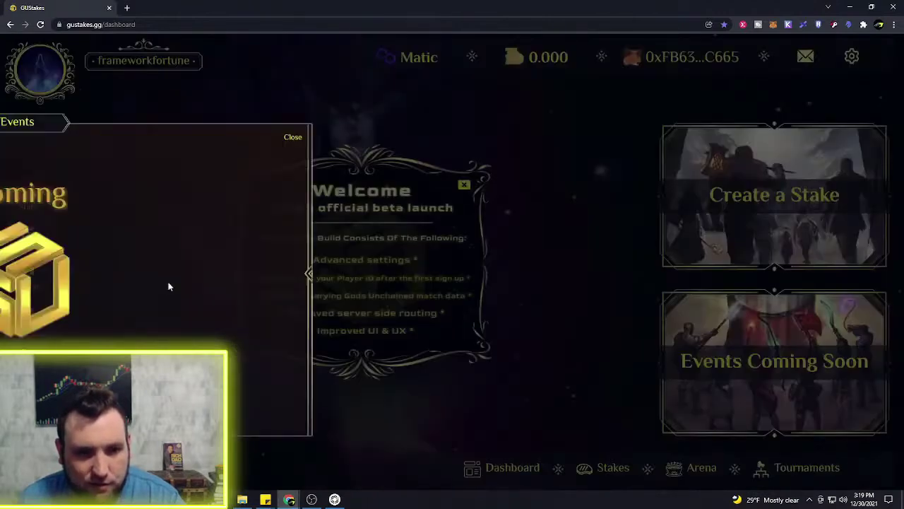
click(629, 138)
click(25, 319)
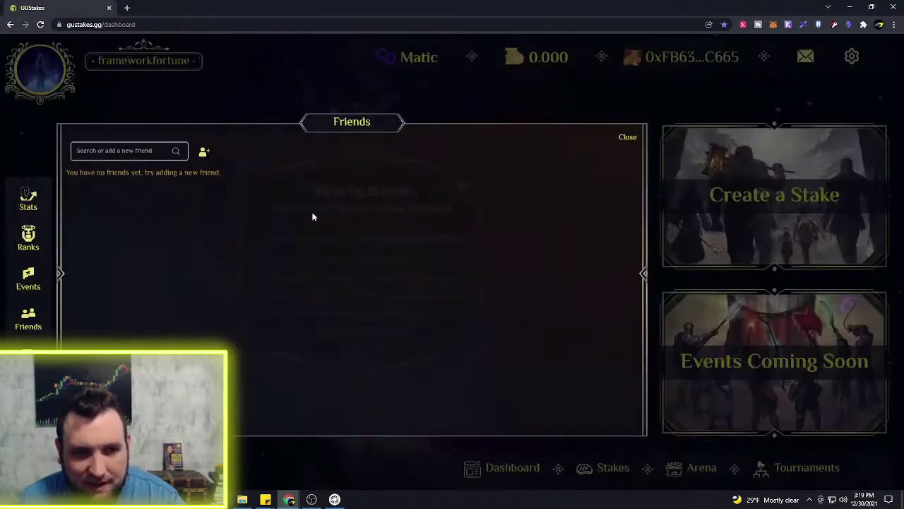
click(634, 137)
click(630, 137)
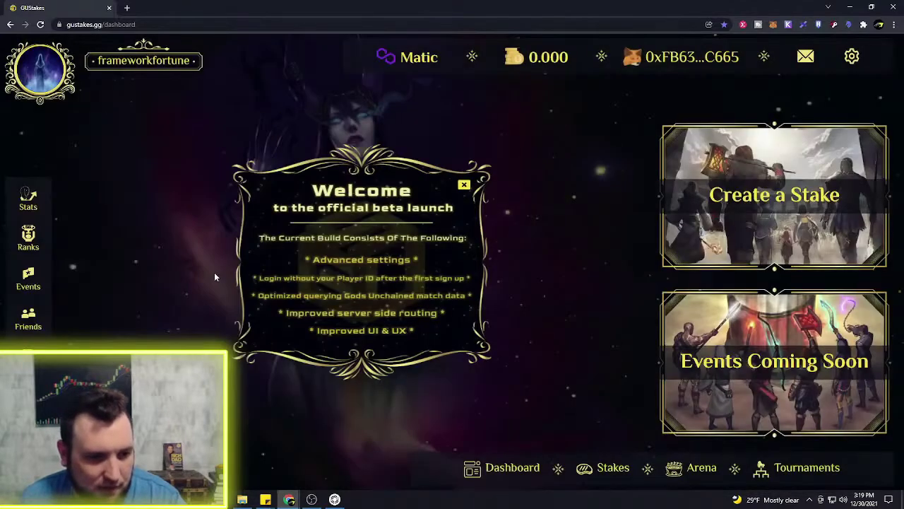
Step: View the embedded live stream and its chat from the dashboard, and close the stream window
click(28, 356)
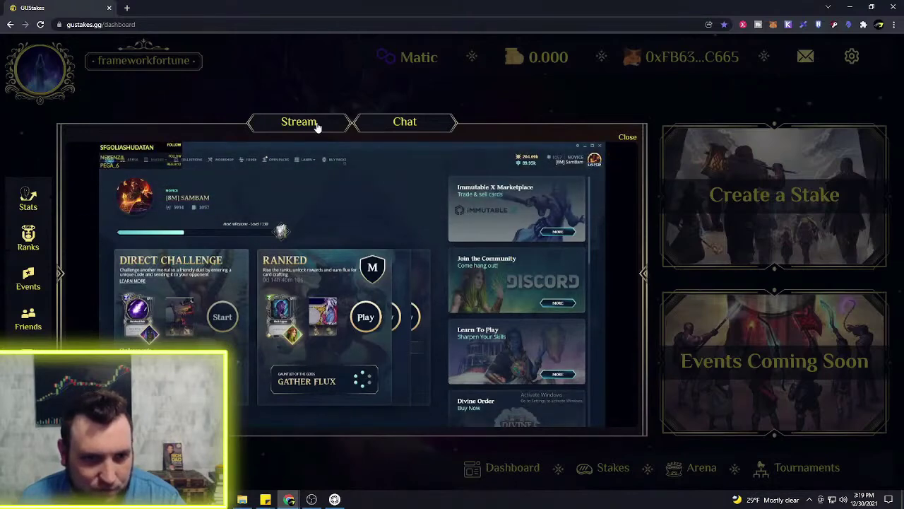
click(397, 125)
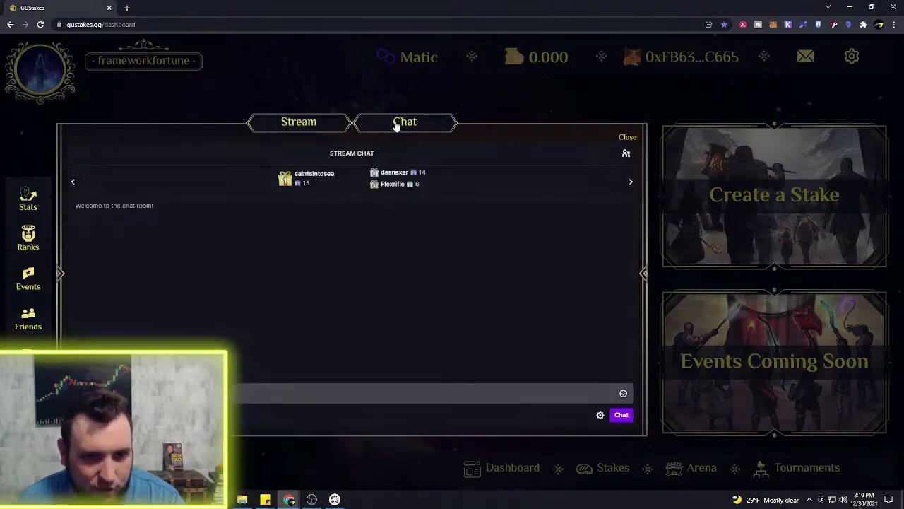
click(329, 126)
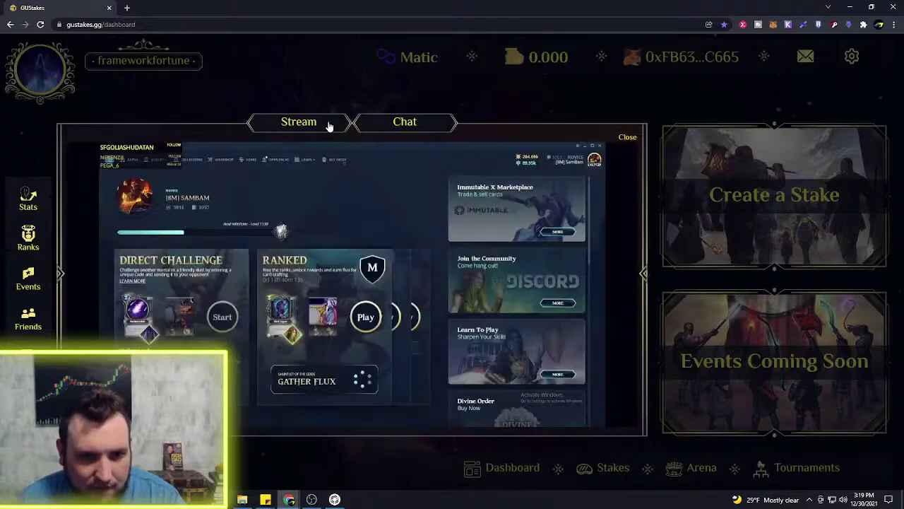
click(625, 137)
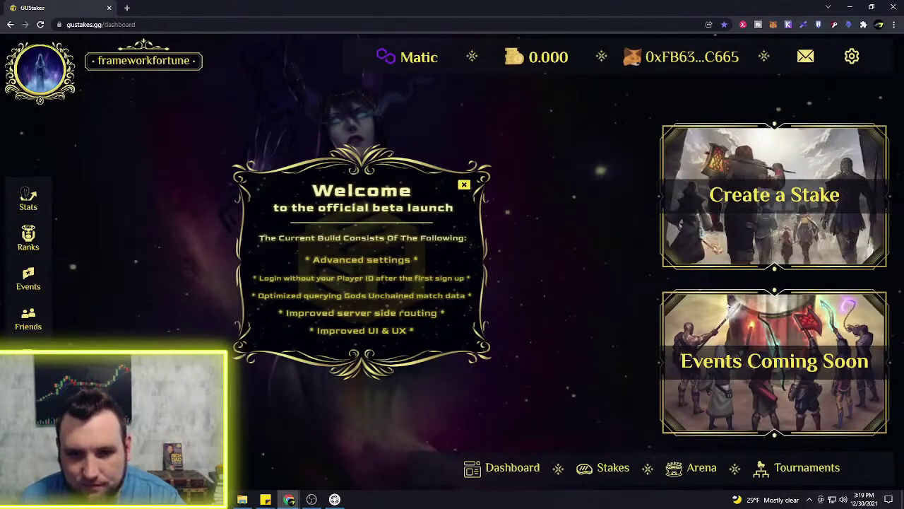
Step: Start creating a classic stake and select MATIC as its token
click(786, 197)
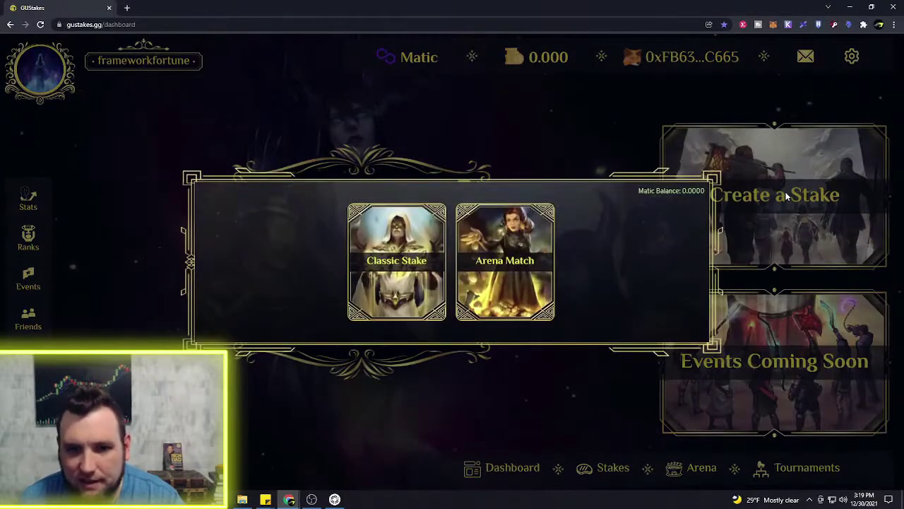
click(387, 258)
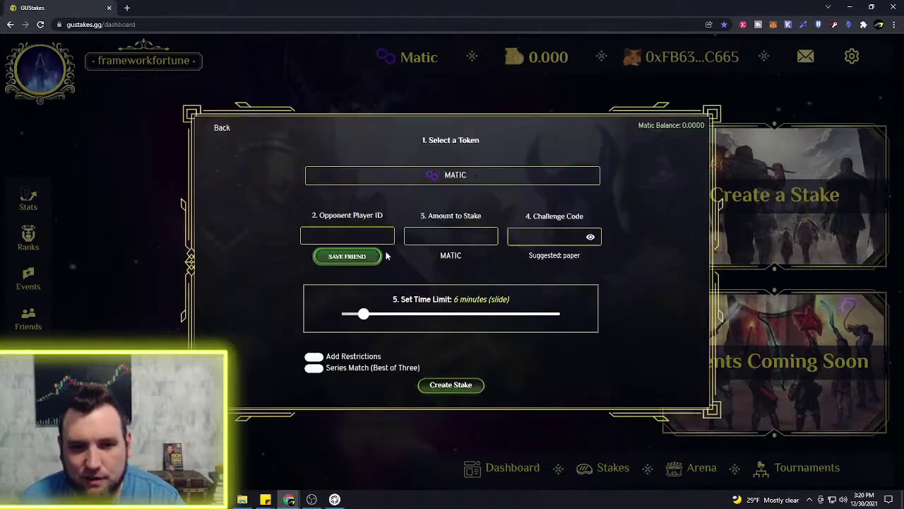
click(474, 176)
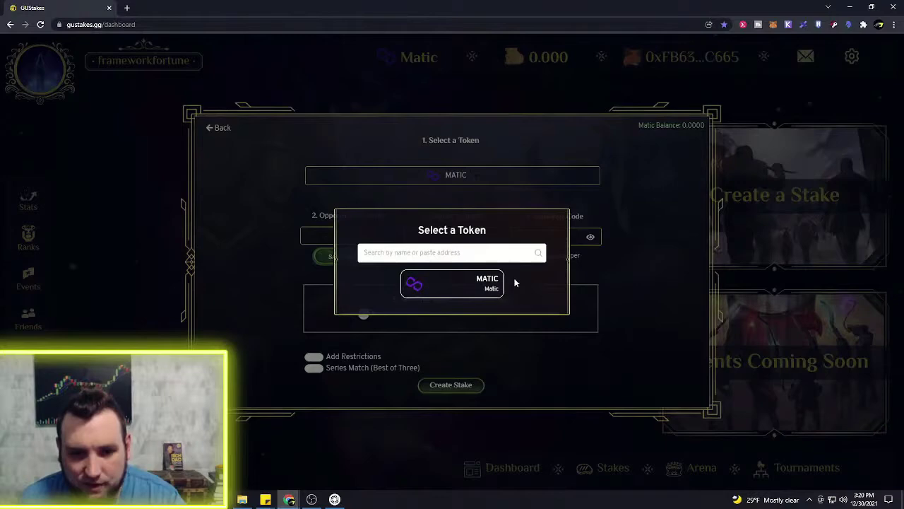
click(481, 286)
Step: View the token picker's search by name or address again, and close the picker
click(480, 176)
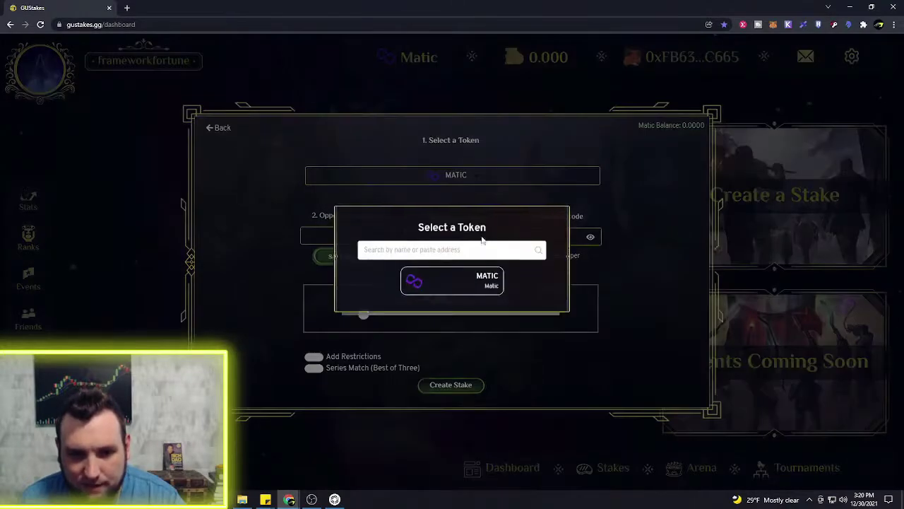
click(484, 250)
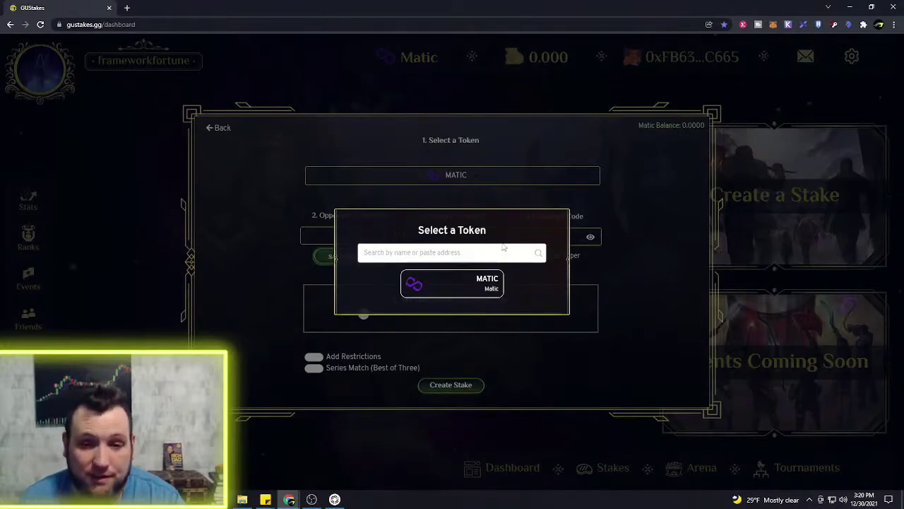
click(621, 203)
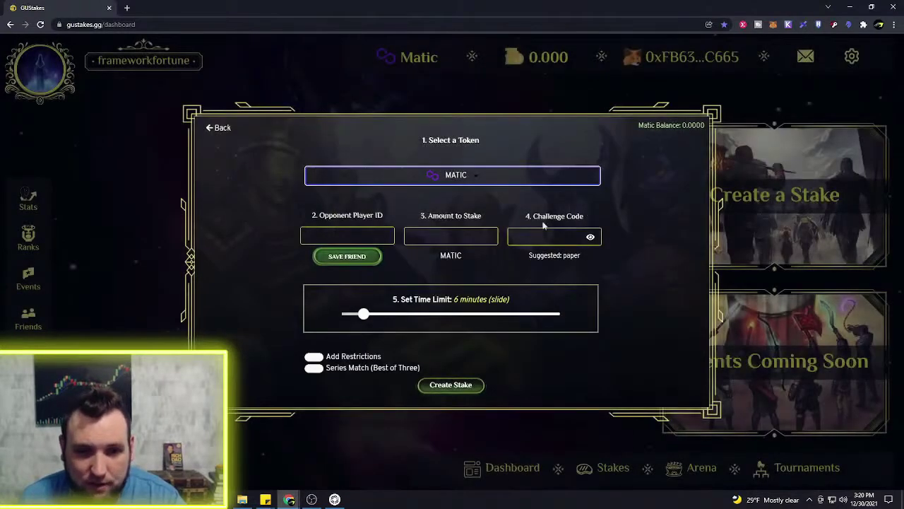
Step: Go through the opponent ID and stake amount fields, and set the stake's time limit to 12 minutes
click(337, 235)
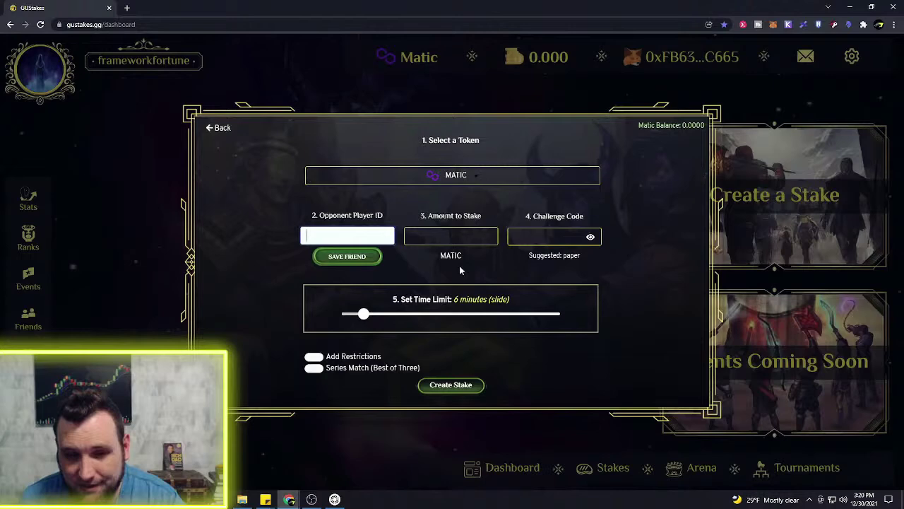
click(452, 236)
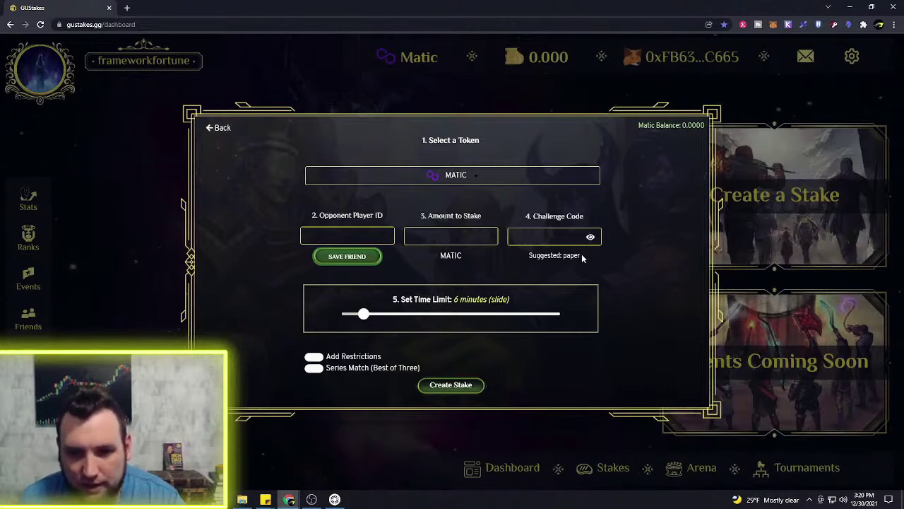
mouse_move(363, 313)
mouse_down()
mouse_move(494, 315)
mouse_move(355, 317)
mouse_move(368, 320)
mouse_up()
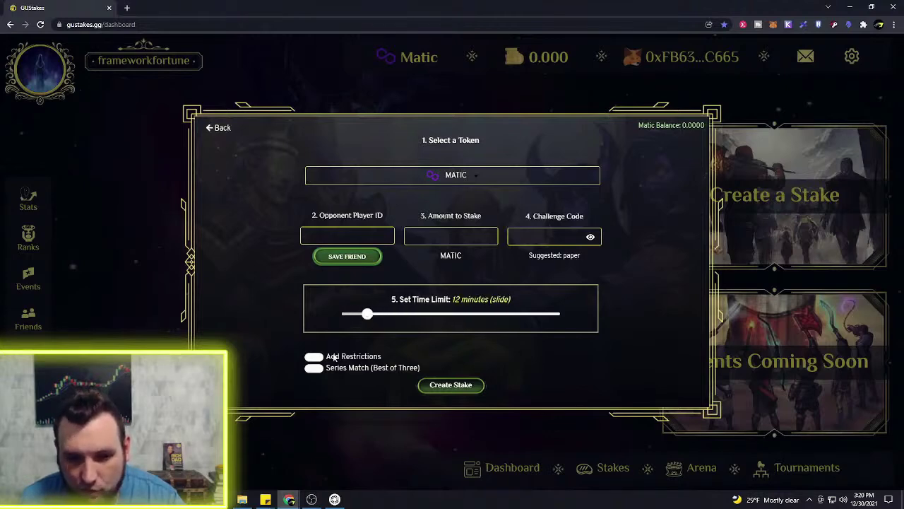
Step: Enable restrictions for the stake and examine the set, god, rarity, god power and card name options
click(313, 357)
scroll(399, 321, down, 5)
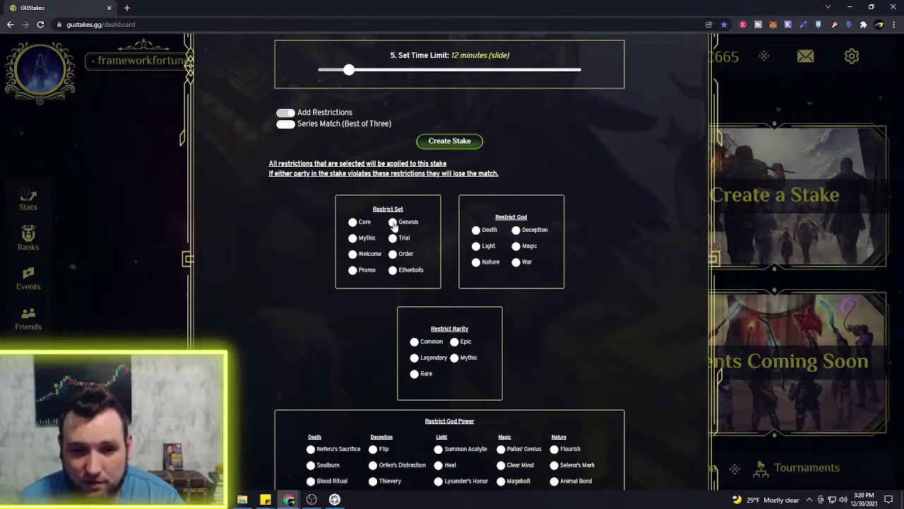
scroll(531, 262, down, 1)
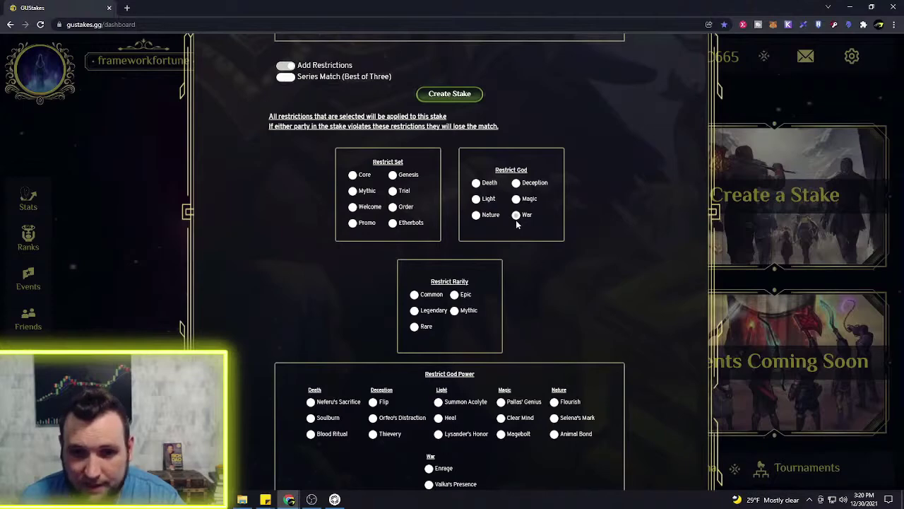
scroll(445, 290, down, 3)
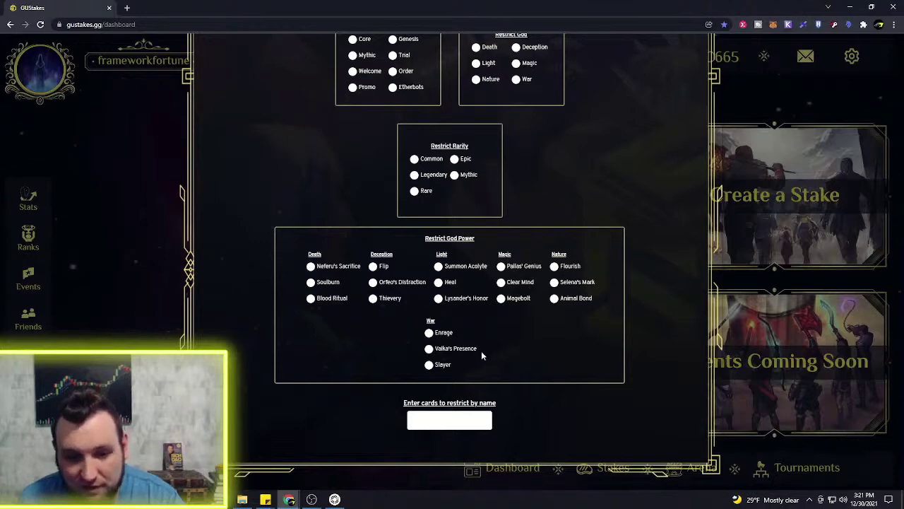
scroll(481, 351, up, 5)
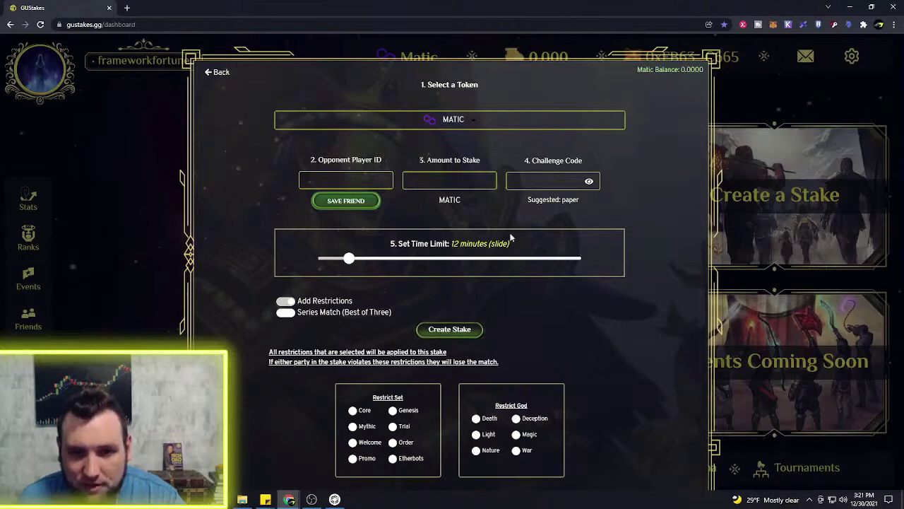
Step: Leave the classic stake form without creating the stake and choose Arena Match instead
click(214, 76)
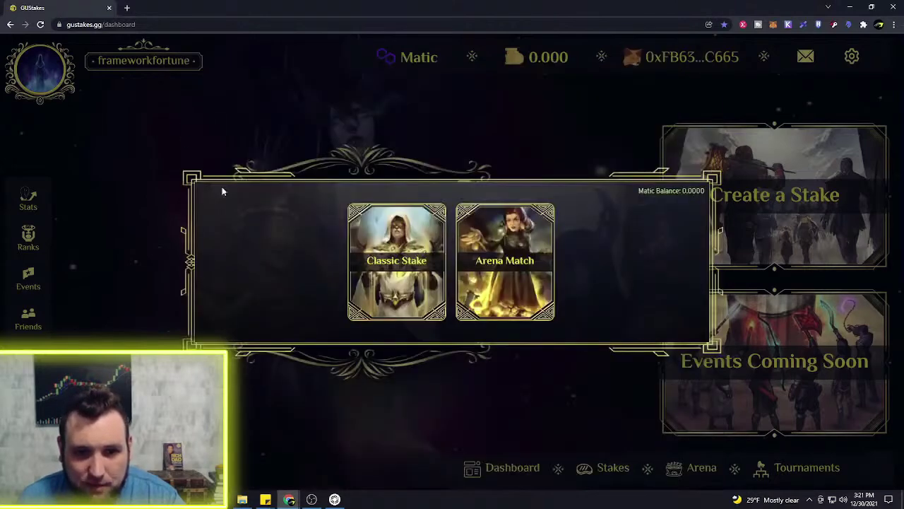
click(481, 311)
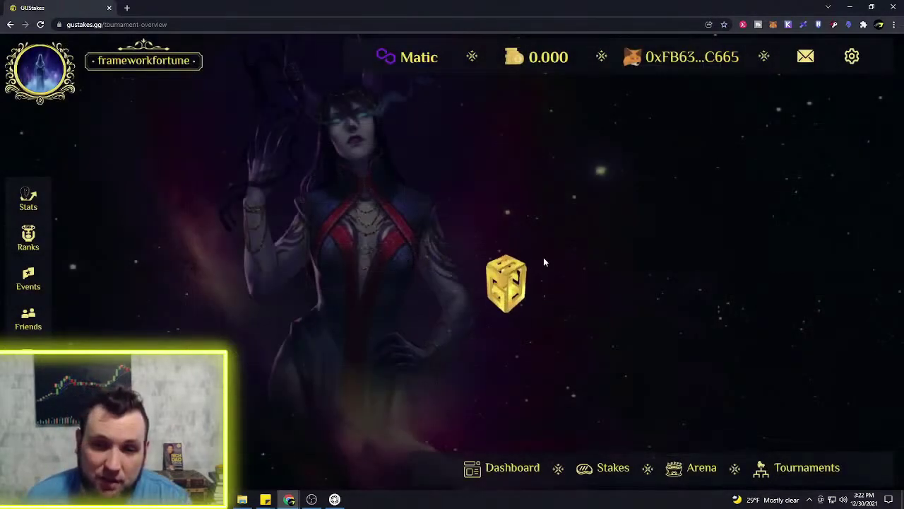